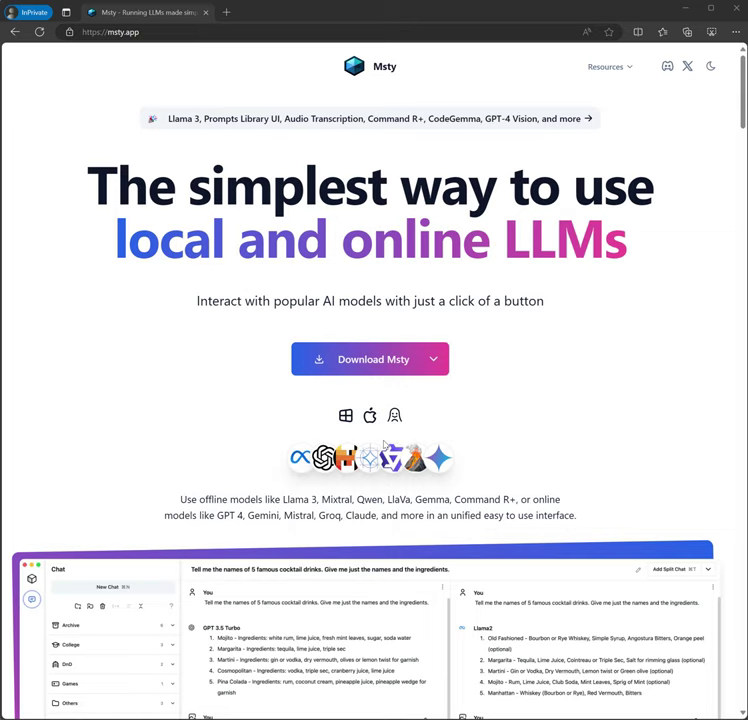
Open the Download Msty dropdown on msty.app to list Mac, Windows x64 and Linux x64 builds.
{"action": "left_click", "coordinate": [440, 365]}
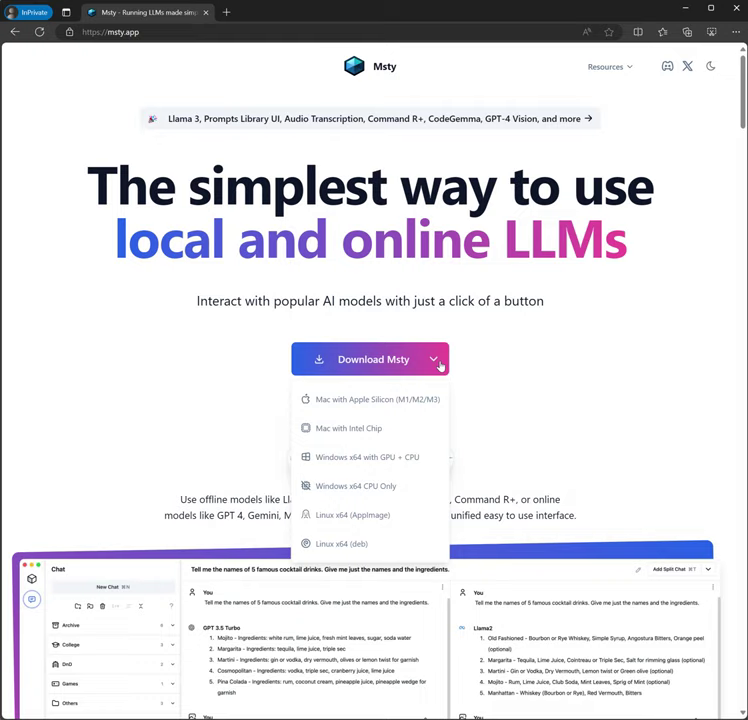
Minimize Edge and scroll through Msty's Text Module models list.
{"action": "left_click", "coordinate": [685, 8]}
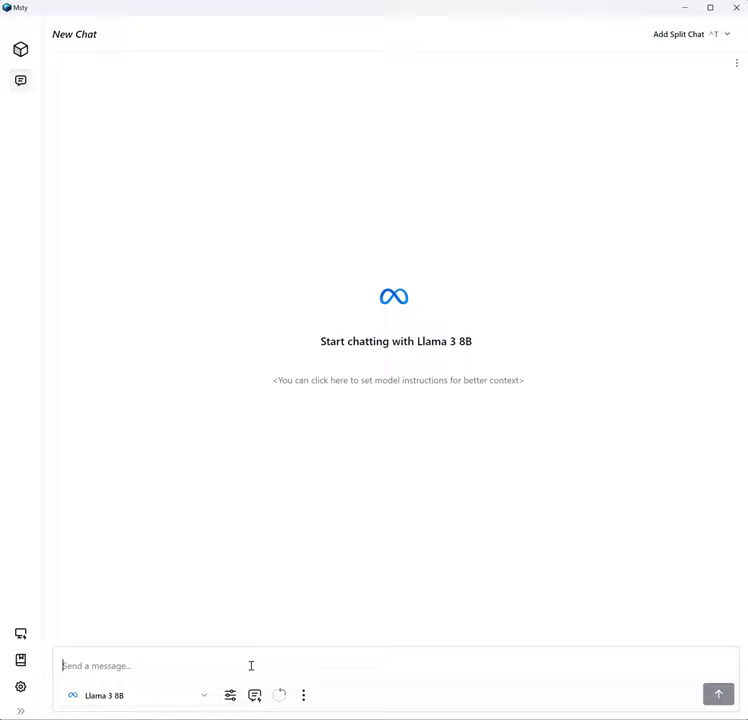
{"action": "left_click", "coordinate": [22, 636]}
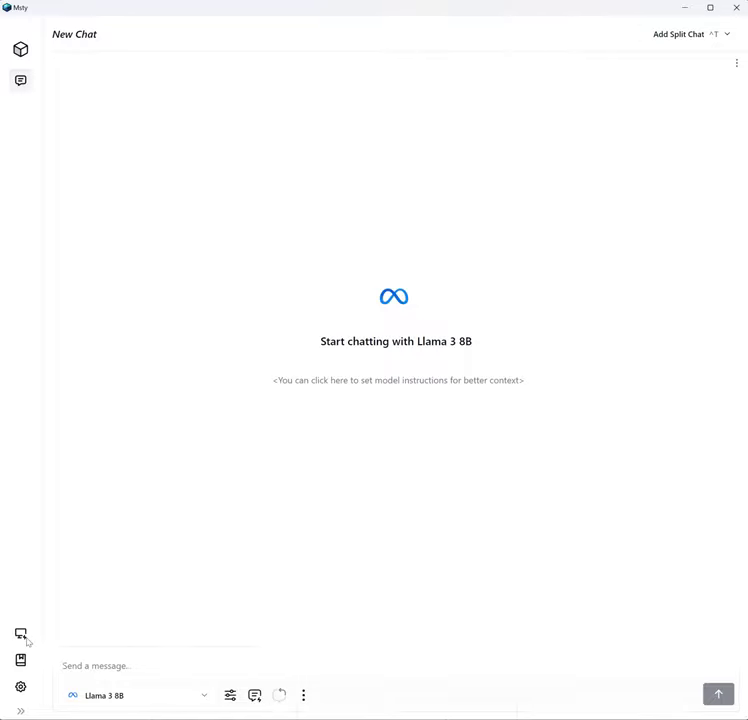
{"action": "scroll", "coordinate": [387, 420], "scroll_direction": "down", "scroll_amount": 3}
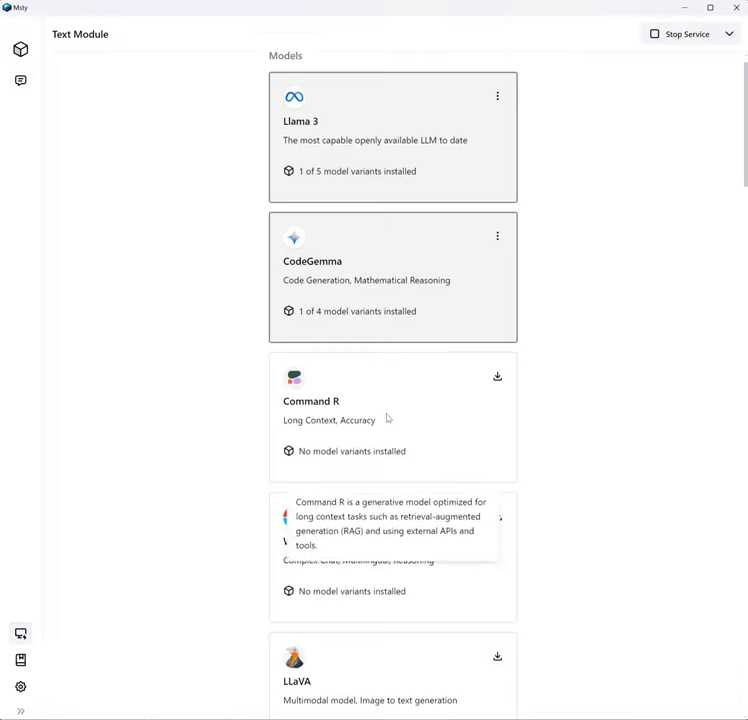
{"action": "scroll", "coordinate": [387, 420], "scroll_direction": "down", "scroll_amount": 2}
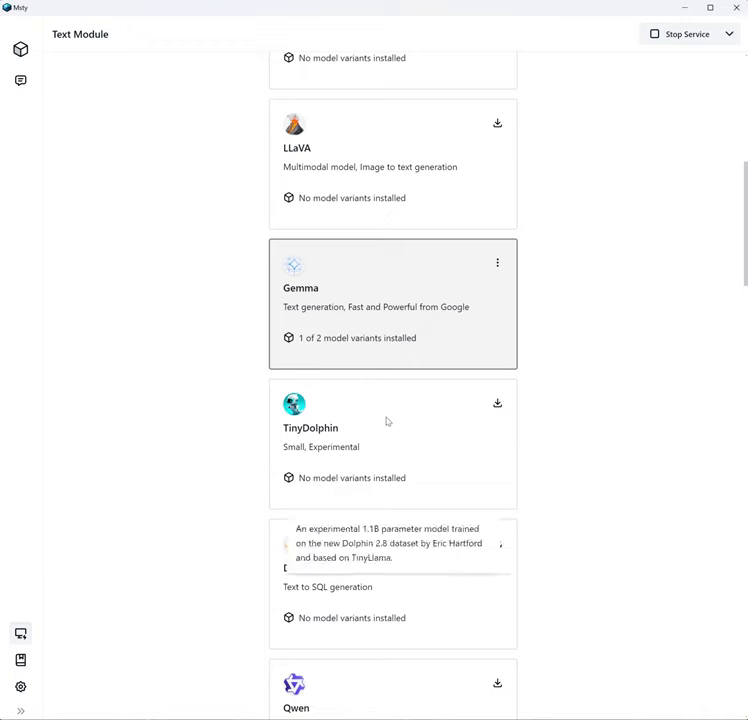
Open Edit Models Path from the Stop Service menu to view the .ollama models folder.
{"action": "left_click", "coordinate": [728, 34]}
{"action": "left_click", "coordinate": [712, 96]}
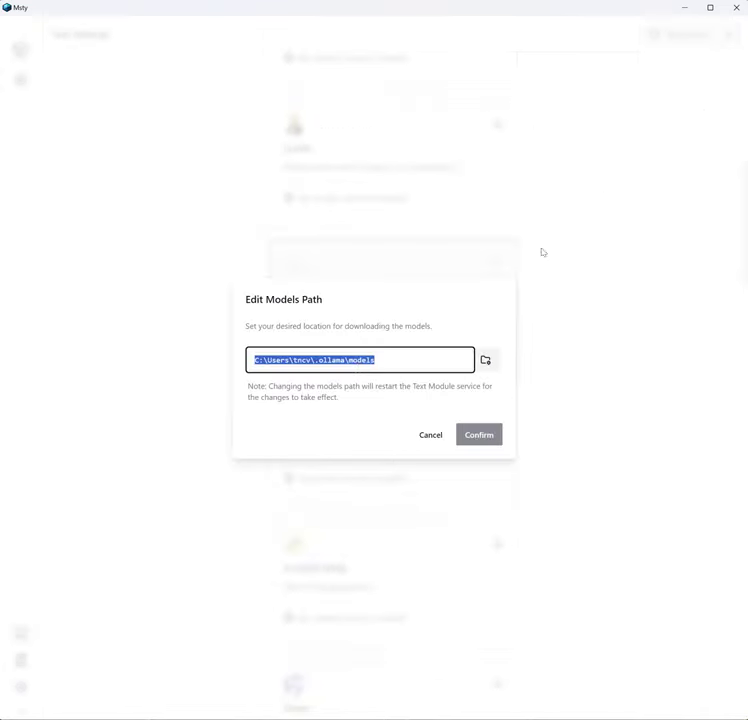
{"action": "left_click", "coordinate": [341, 359]}
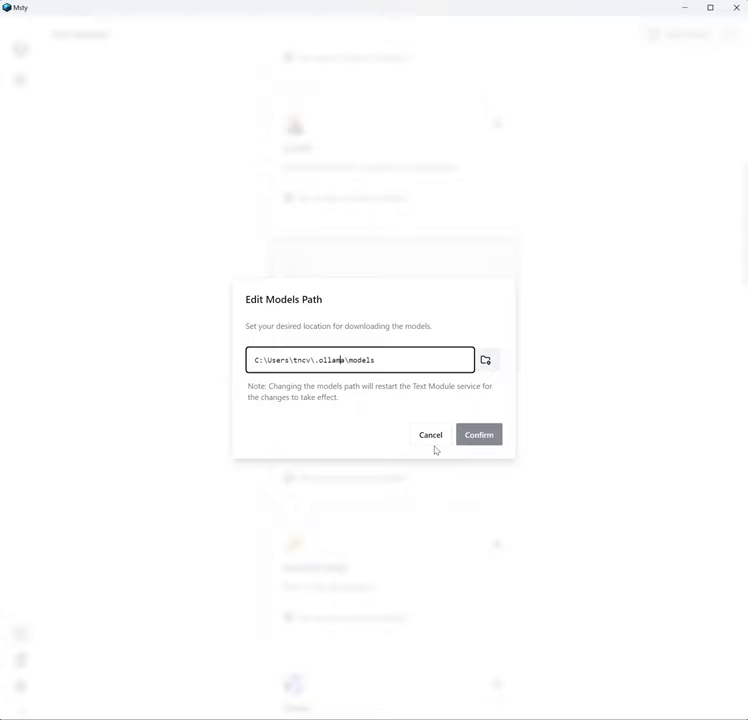
Cancel the models path dialog unchanged and return to a New Chat with Llama 3 8B.
{"action": "left_click", "coordinate": [440, 432]}
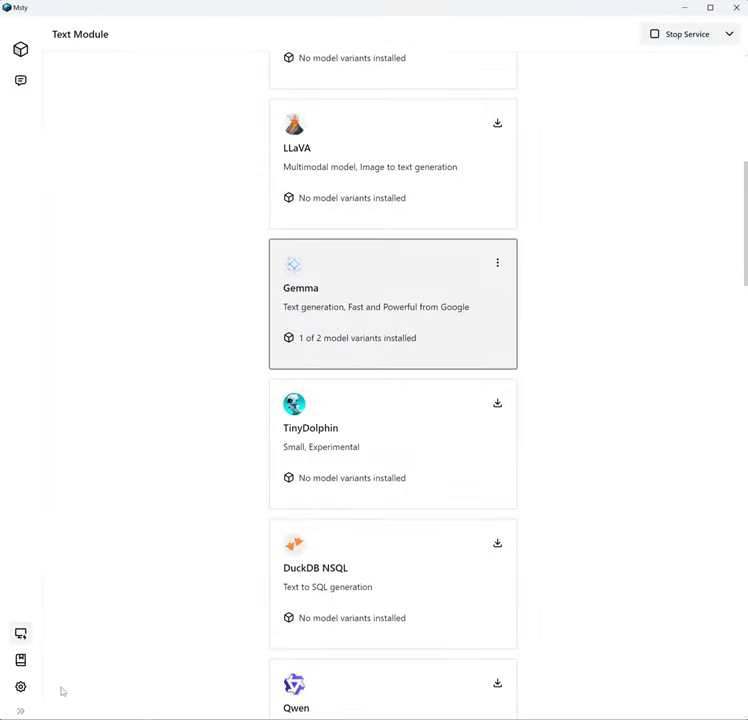
{"action": "left_click", "coordinate": [23, 84]}
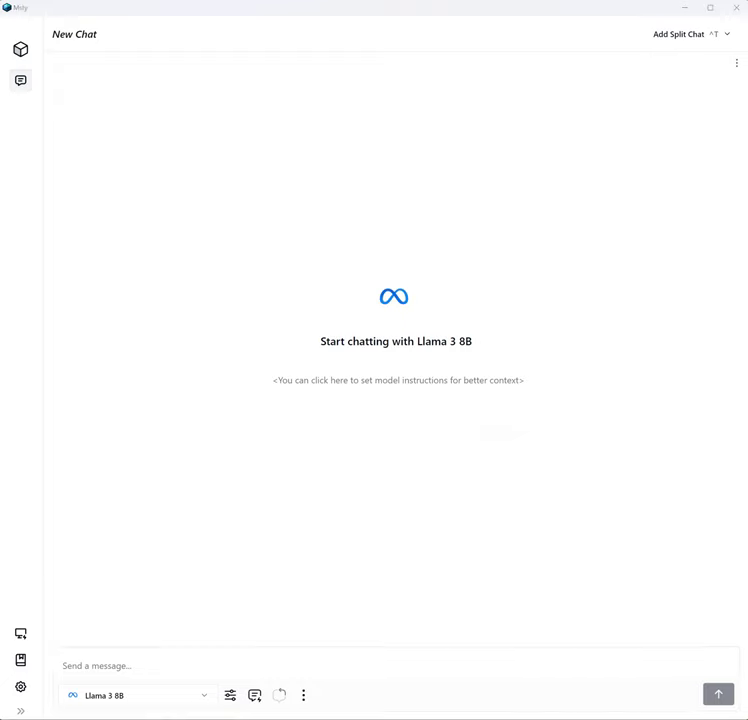
Ask Llama 3 8B for the rainbow's colours with a fruit example for each.
{"action": "left_click", "coordinate": [147, 697]}
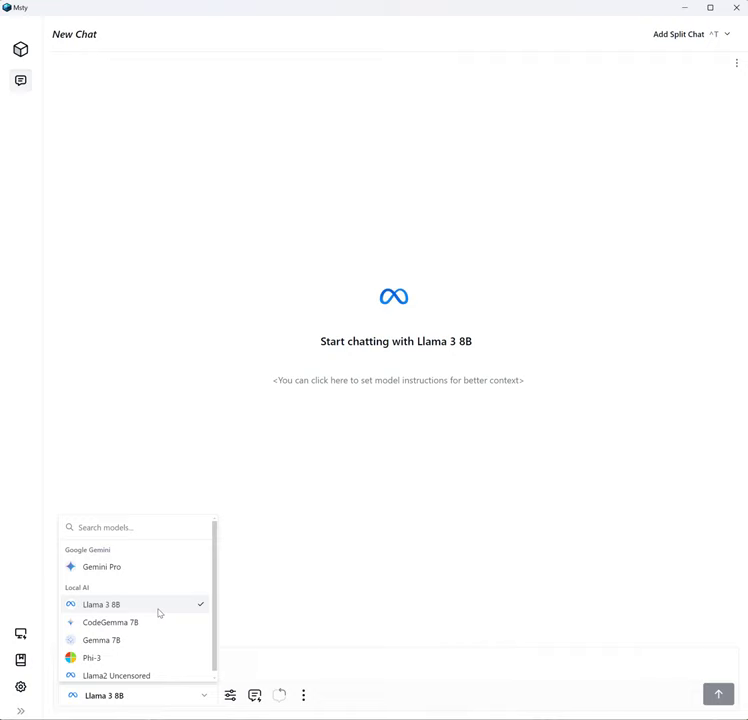
{"action": "left_click", "coordinate": [297, 660]}
{"action": "type", "text": "What are the colours in Rainbow, give one fruit name as example for each?"}
{"action": "key", "text": "Return"}
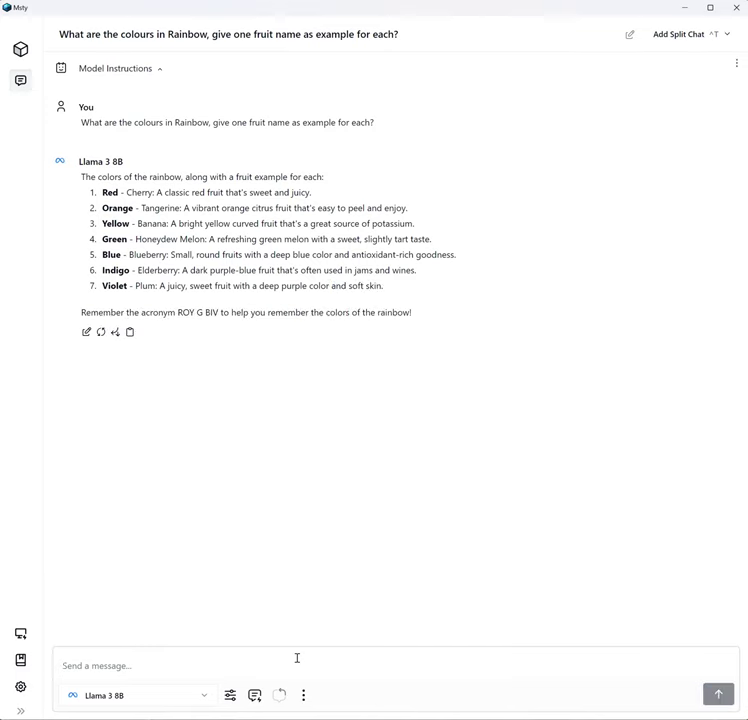
Split the chat into Phi-3 (left) and Gemma 7B (right) panes, then view the Text Module models.
{"action": "left_click", "coordinate": [680, 38]}
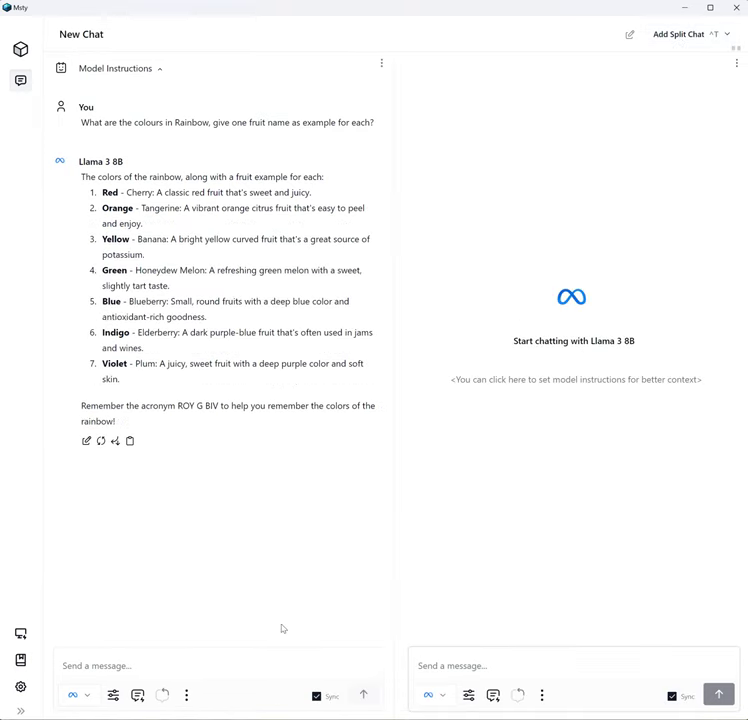
{"action": "left_click", "coordinate": [89, 695]}
{"action": "left_click", "coordinate": [64, 658]}
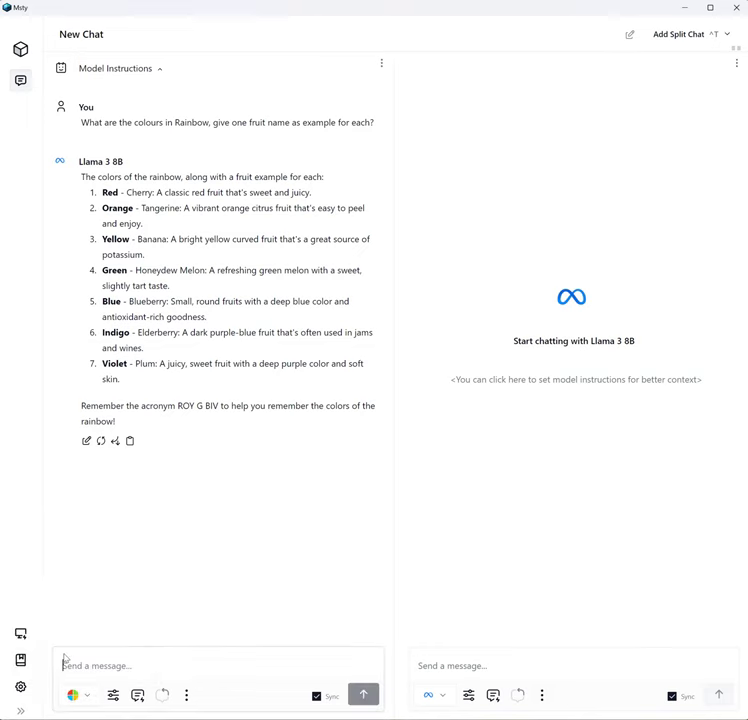
{"action": "left_click", "coordinate": [444, 704]}
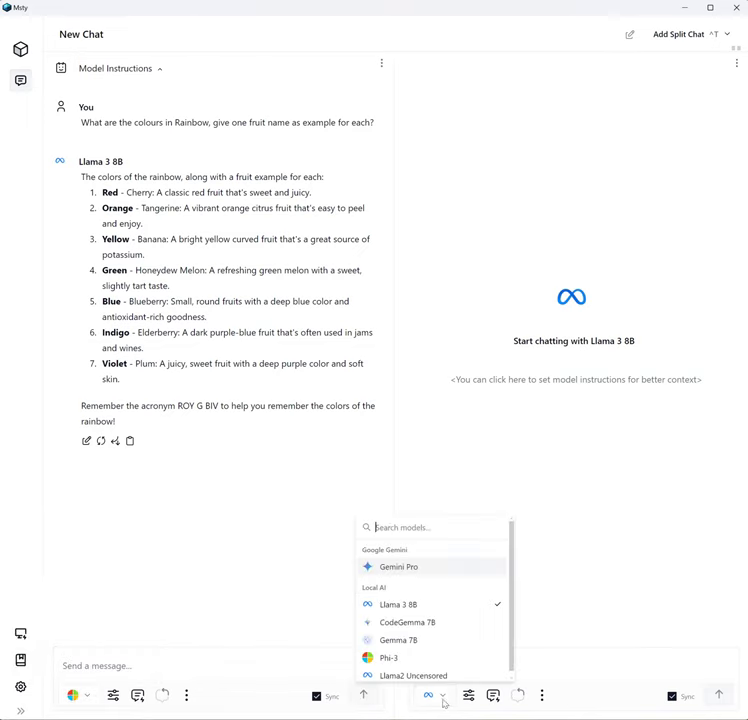
{"action": "left_click", "coordinate": [430, 643]}
{"action": "left_click", "coordinate": [322, 673]}
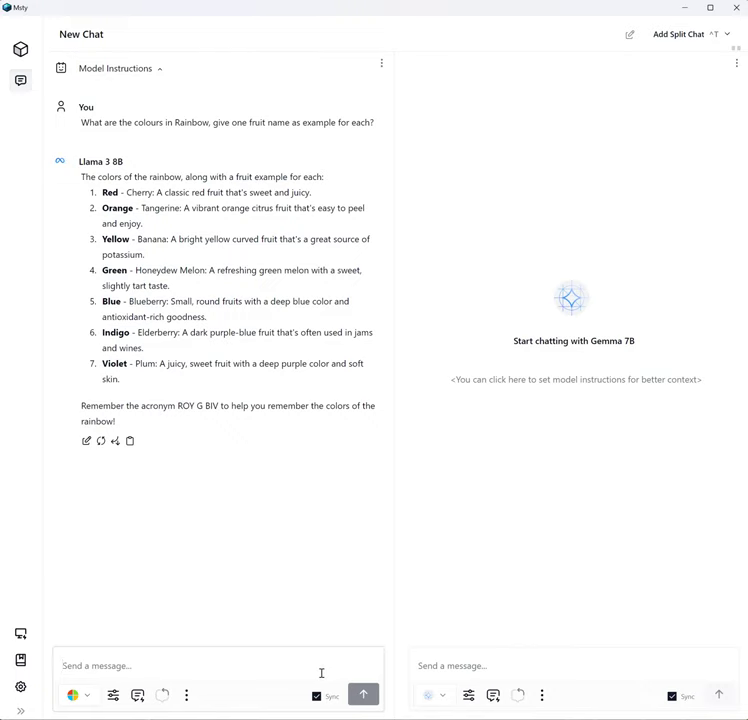
{"action": "left_click", "coordinate": [21, 635]}
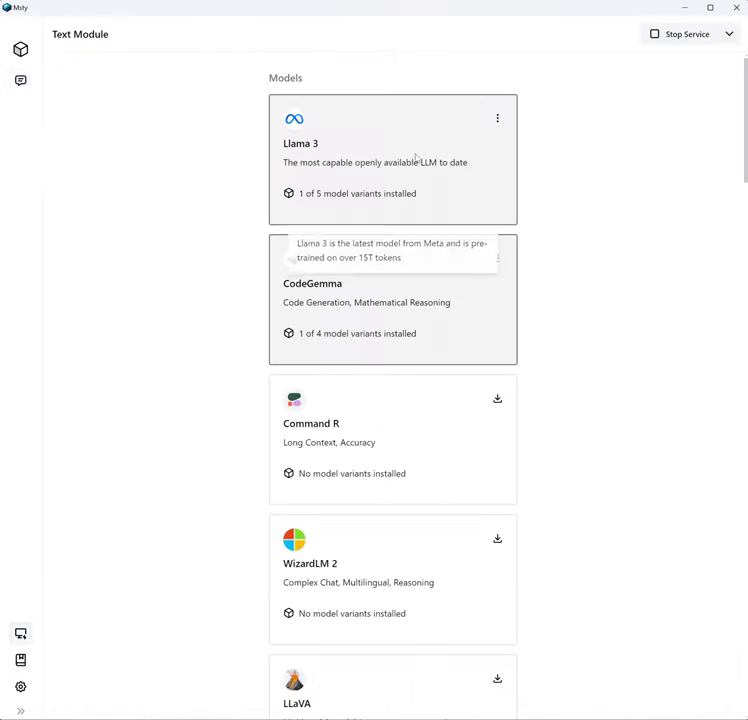
Start a new split chat with Phi-3 in the left pane and Gemma 7B in the right.
{"action": "left_click", "coordinate": [21, 80]}
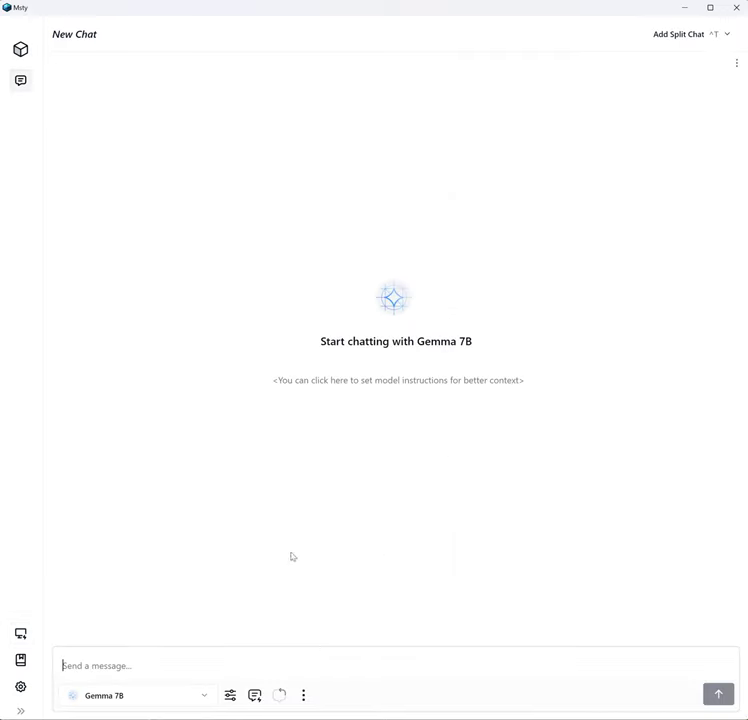
{"action": "left_click", "coordinate": [680, 35]}
{"action": "left_click", "coordinate": [82, 699]}
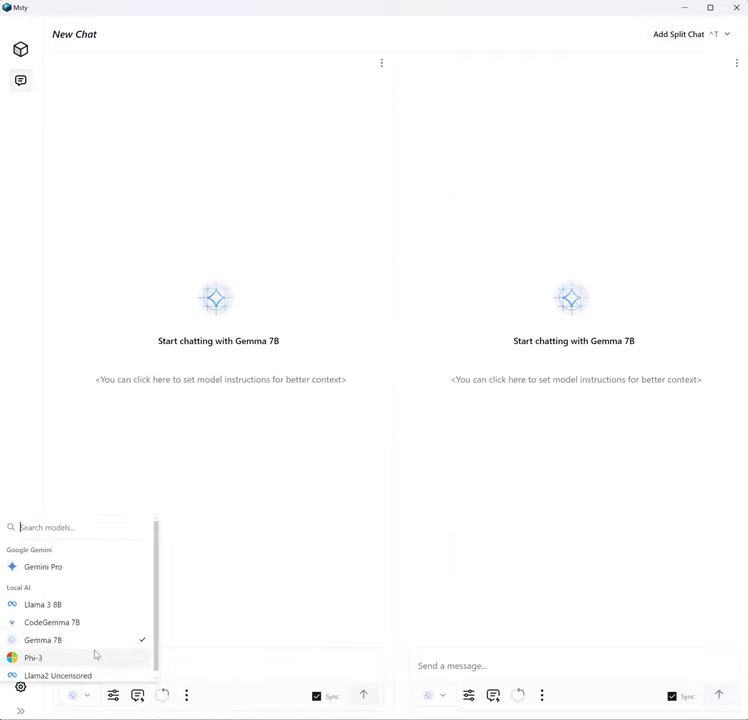
{"action": "left_click", "coordinate": [95, 655]}
{"action": "left_click", "coordinate": [430, 694]}
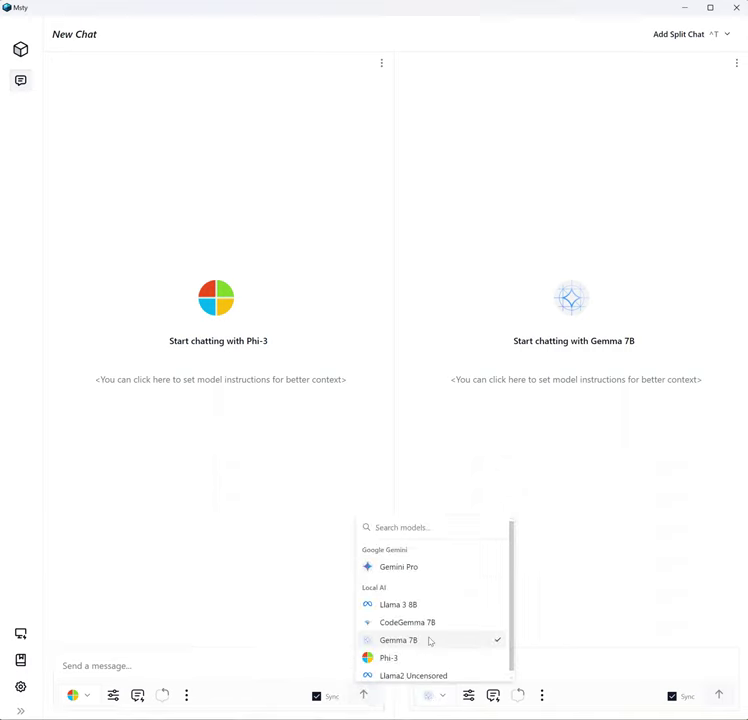
{"action": "left_click", "coordinate": [441, 659]}
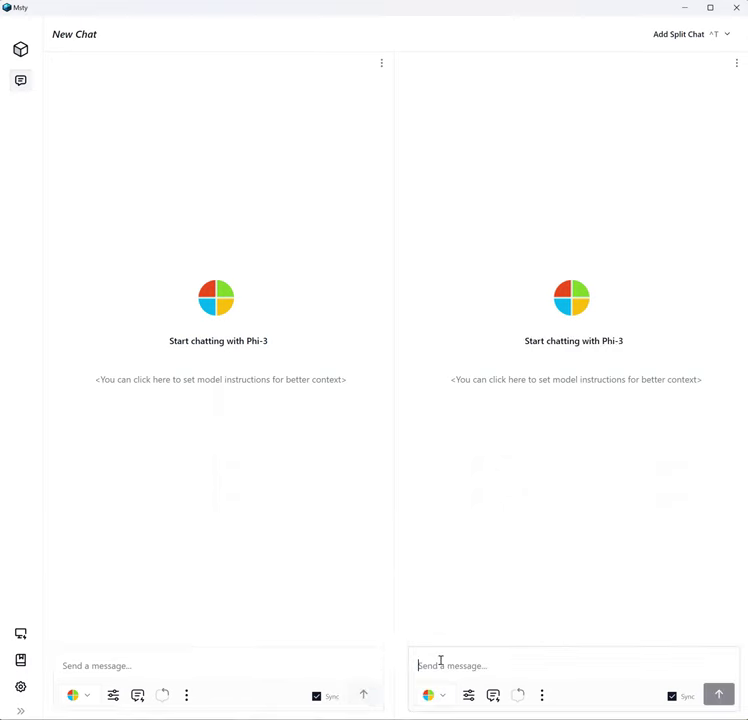
{"action": "left_click", "coordinate": [428, 695]}
{"action": "left_click", "coordinate": [439, 640]}
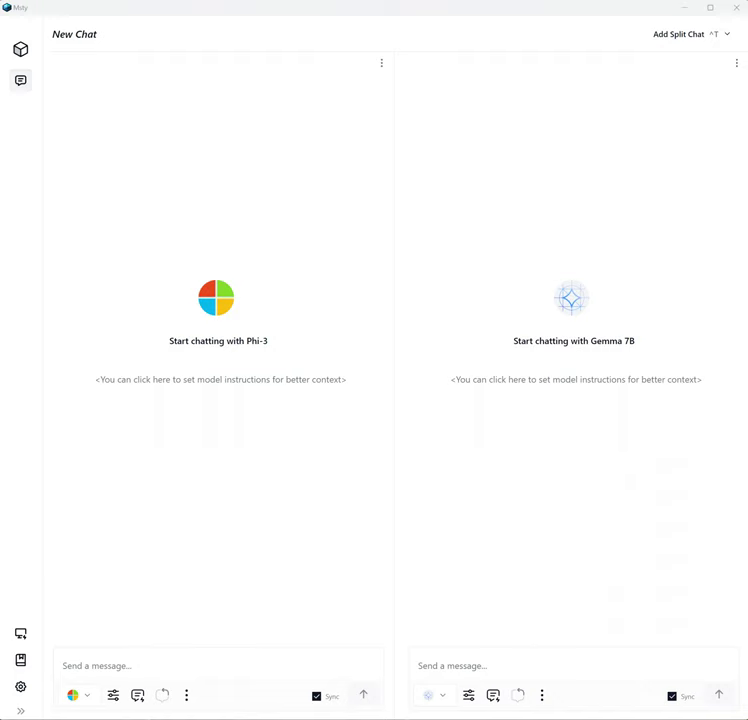
Send 'What are the three popular star trek tv shows, give one line for each?' to both models.
{"action": "left_click", "coordinate": [93, 656]}
{"action": "type", "text": "What are the three popular star trek tv shows, give one line for each?"}
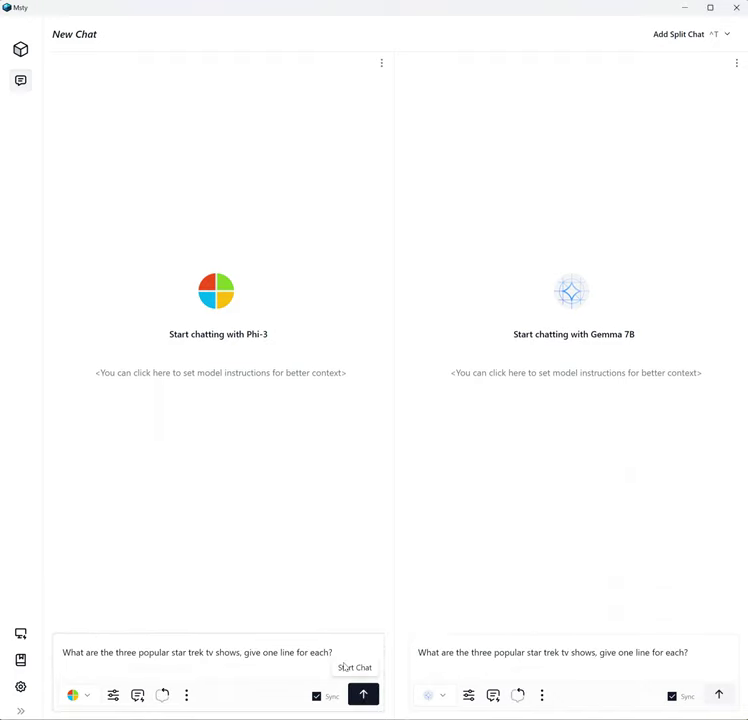
{"action": "left_click", "coordinate": [339, 648]}
{"action": "key", "text": "BackSpace"}
{"action": "type", "text": "?"}
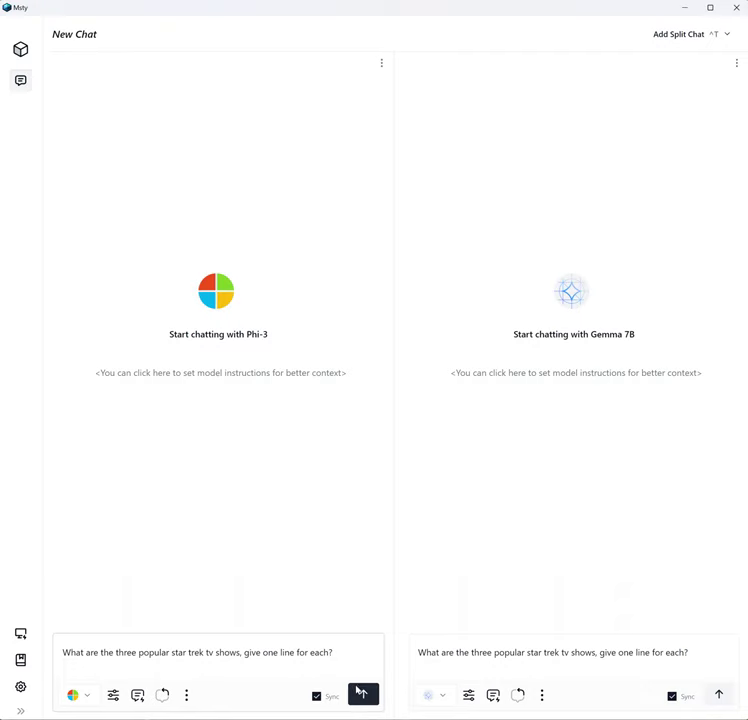
{"action": "left_click", "coordinate": [360, 692]}
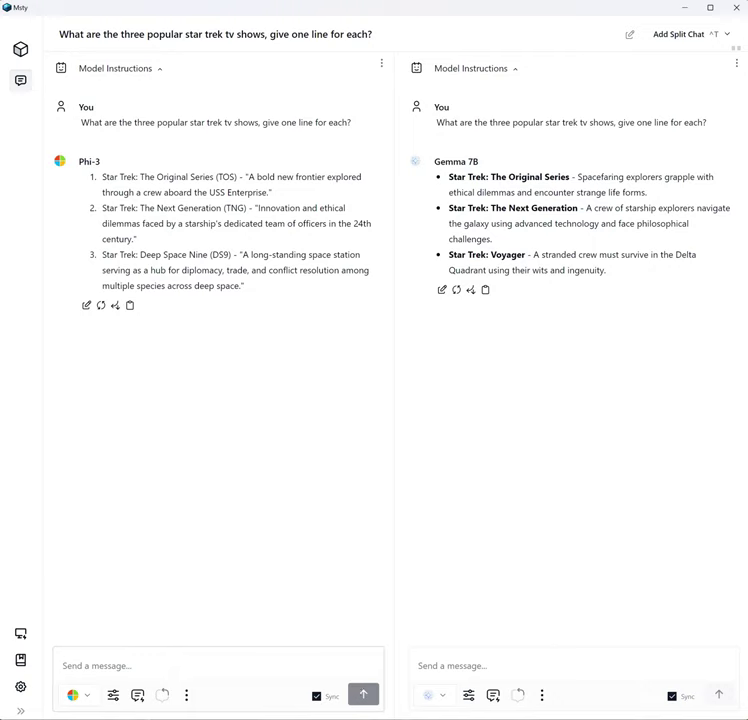
Switch the right pane to Gemini Pro and ask both 'In Star Trek TNG which one was the most popular episode?'.
{"action": "left_click", "coordinate": [445, 697]}
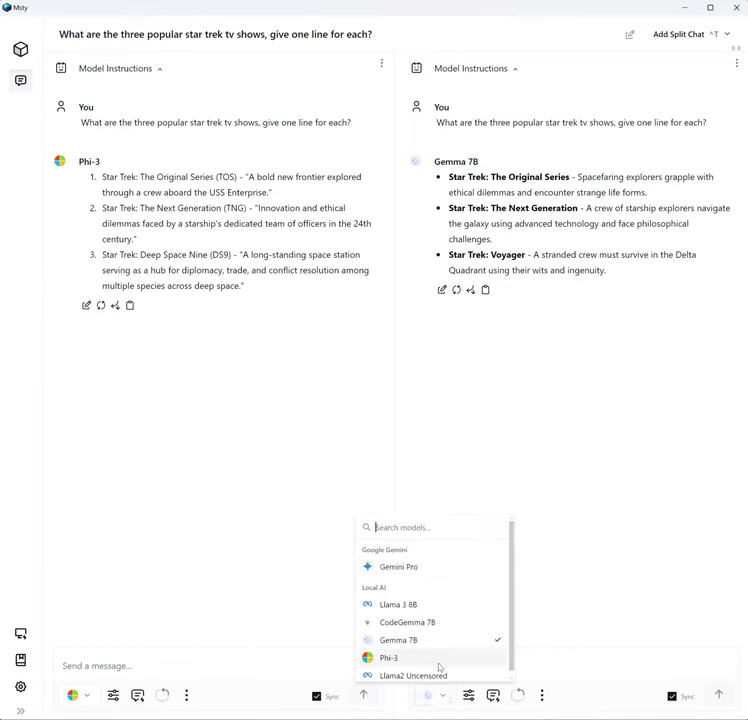
{"action": "left_click", "coordinate": [434, 573]}
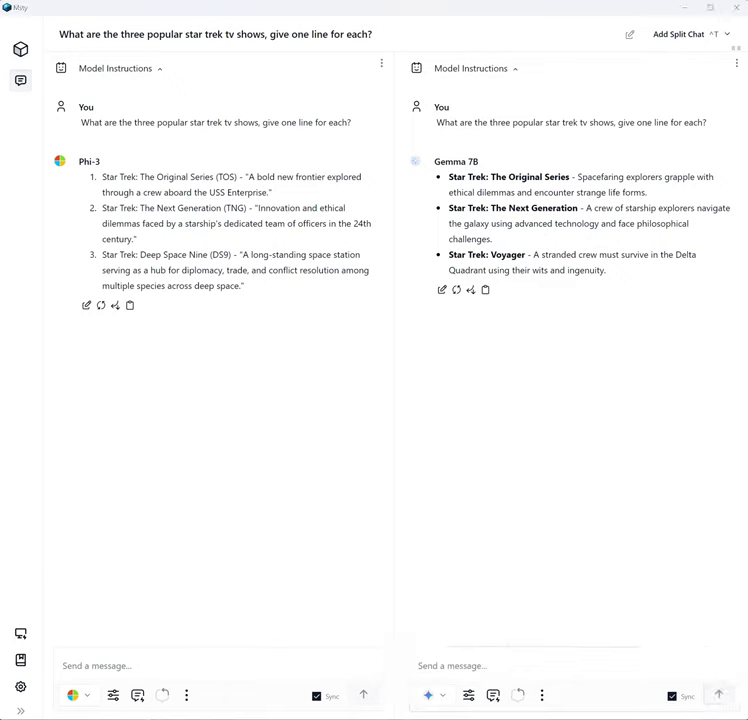
{"action": "left_click", "coordinate": [108, 663]}
{"action": "type", "text": "In Star Trek TNG which one was the most popular episode?"}
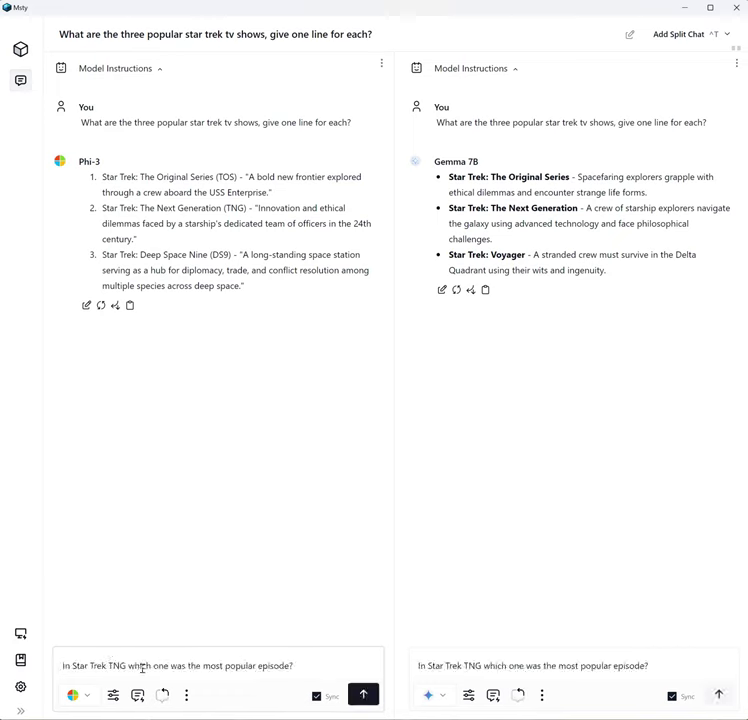
{"action": "left_click", "coordinate": [371, 698]}
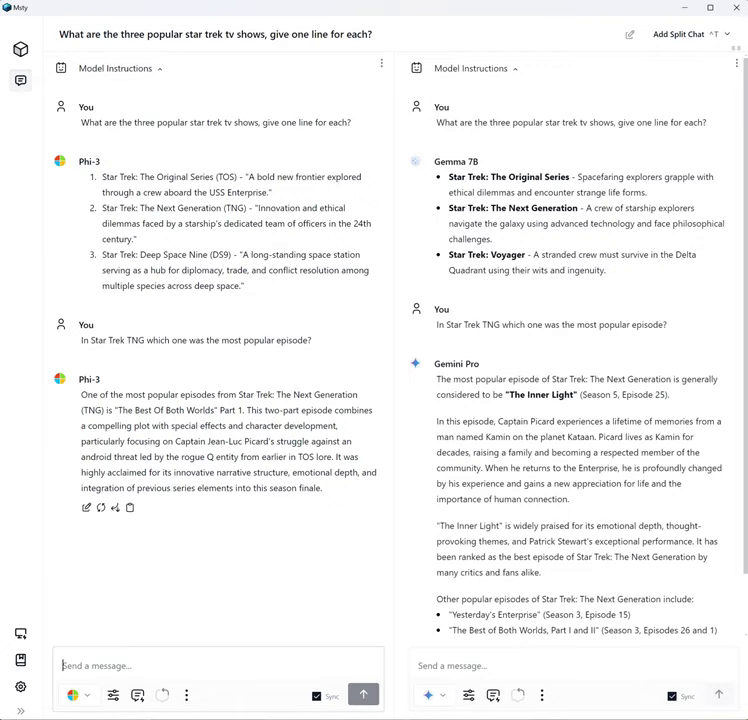
Add a third split-chat pane and open its model dropdown.
{"action": "left_click", "coordinate": [688, 36]}
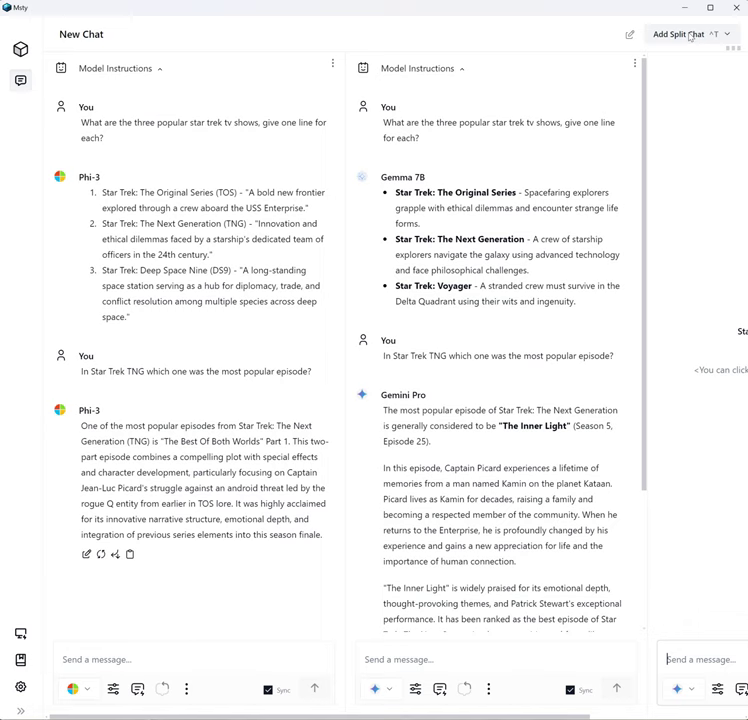
{"action": "left_click", "coordinate": [678, 688]}
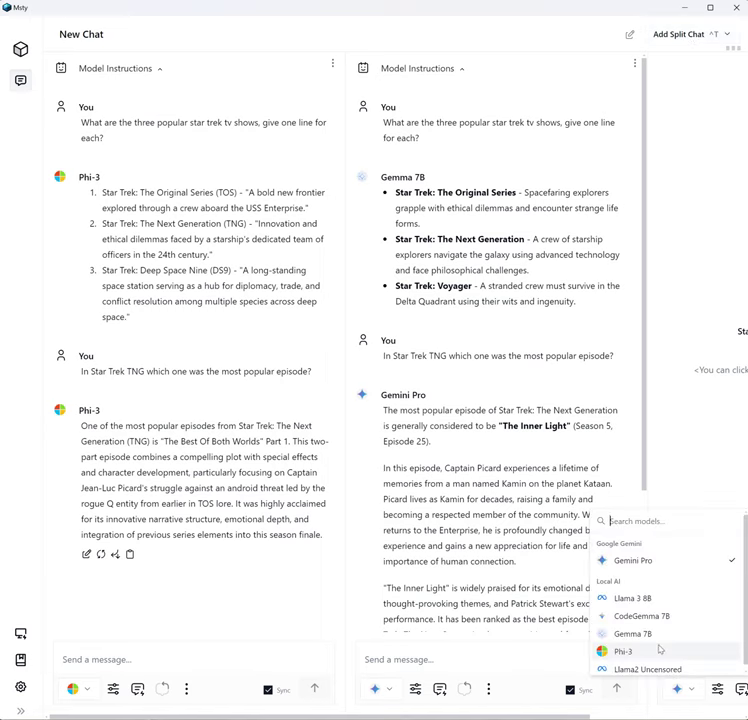